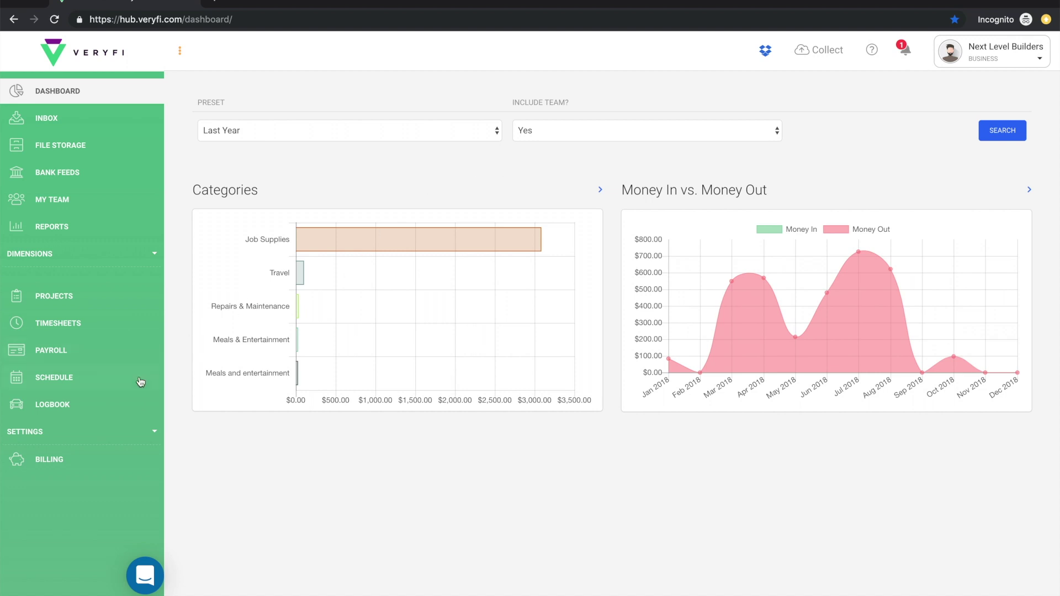
Expand the Settings section in the Veryfi sidebar to show its options
click(73, 439)
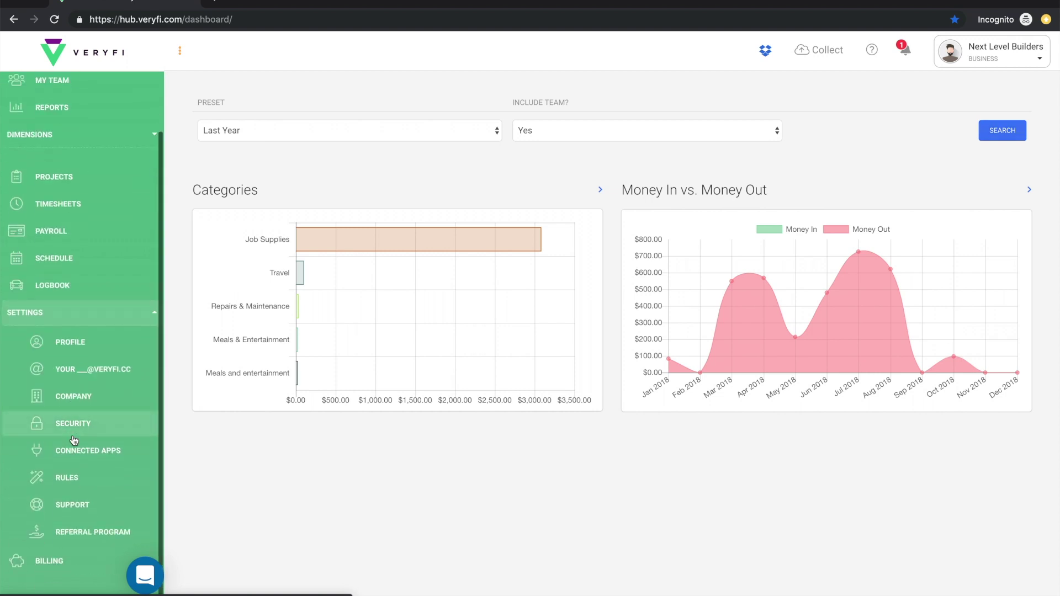
Go to Connected Apps and start connecting QuickBooks Online
click(84, 451)
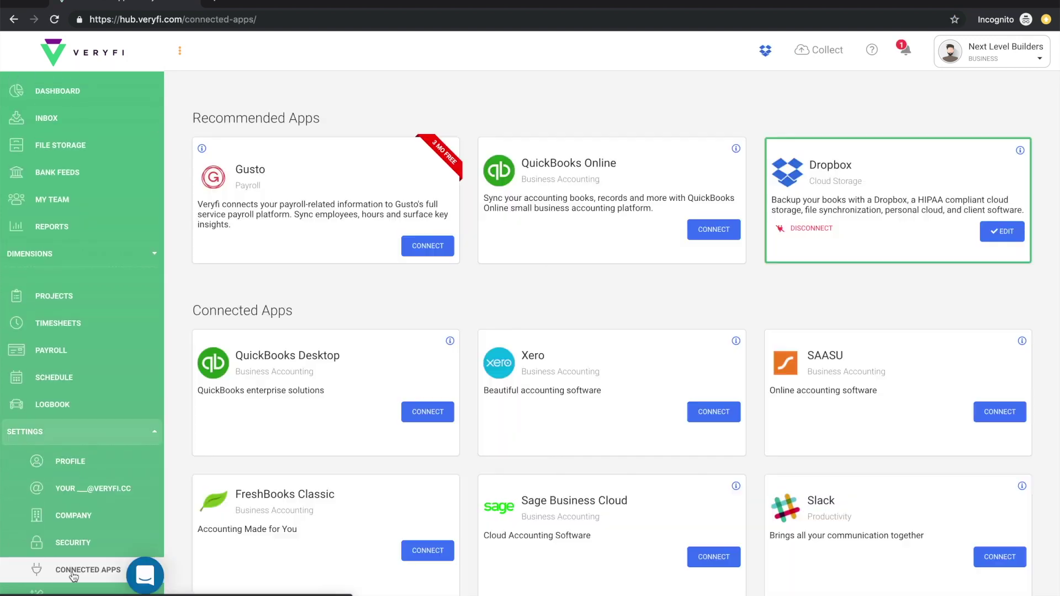
click(714, 230)
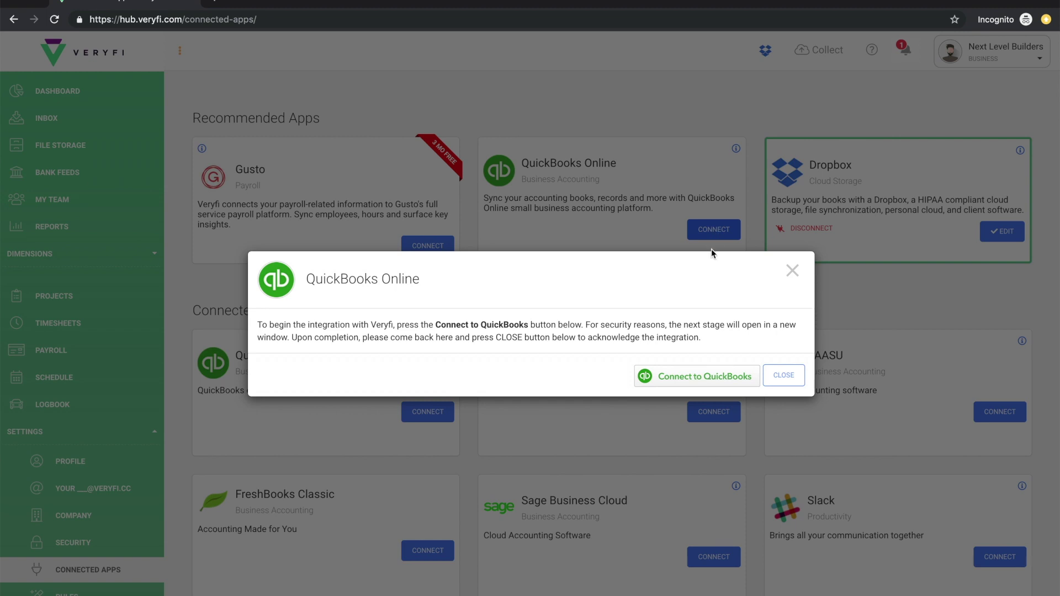
Sign in to QuickBooks with the saved e-mail and account password, then authorize Veryfi
click(698, 387)
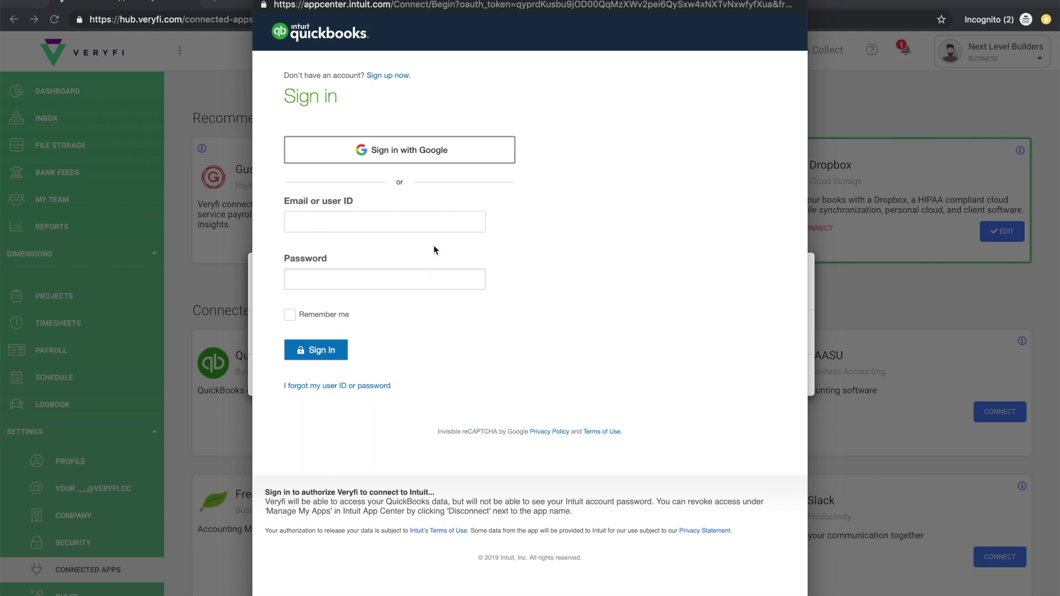
click(369, 225)
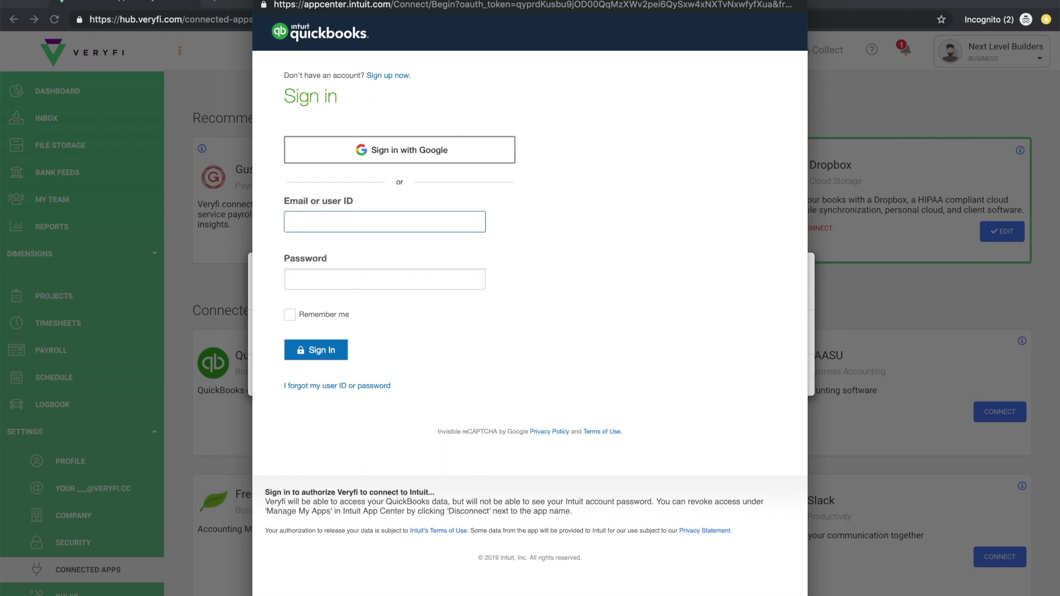
key(super+v)
key(Tab)
text(•••••••••)
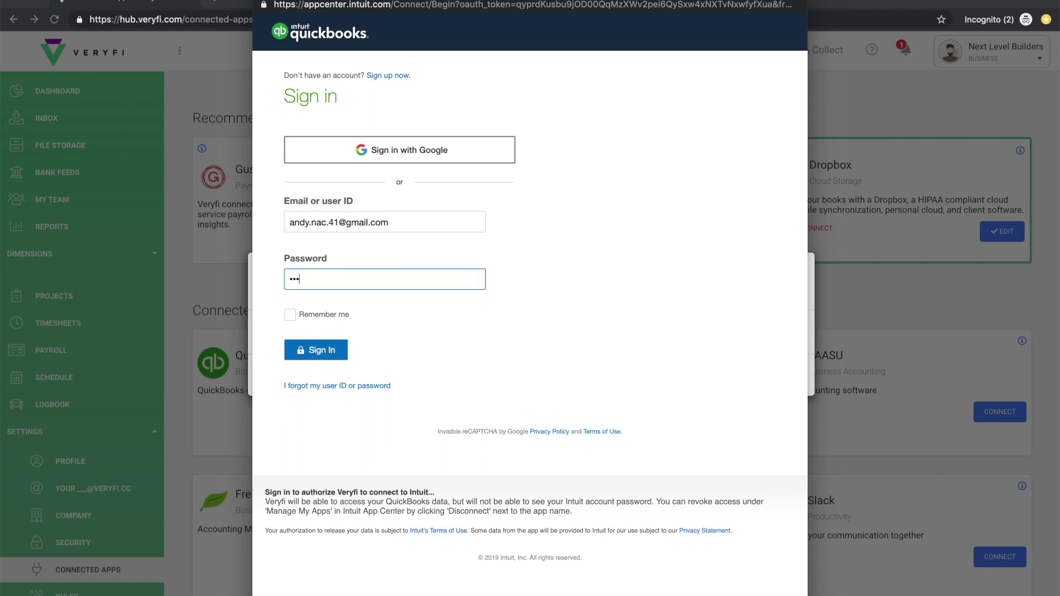
click(326, 354)
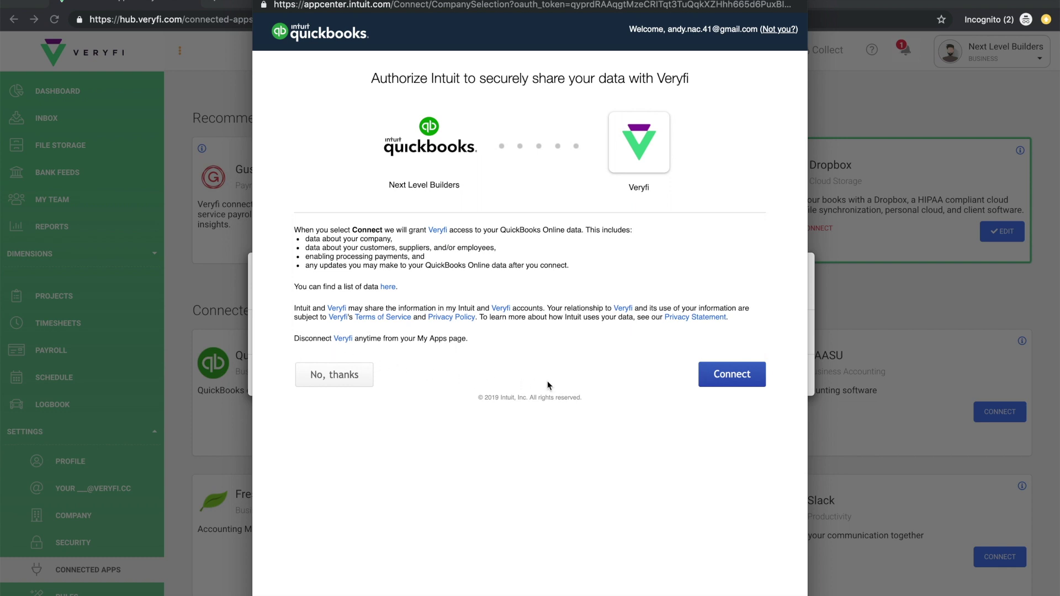
click(728, 376)
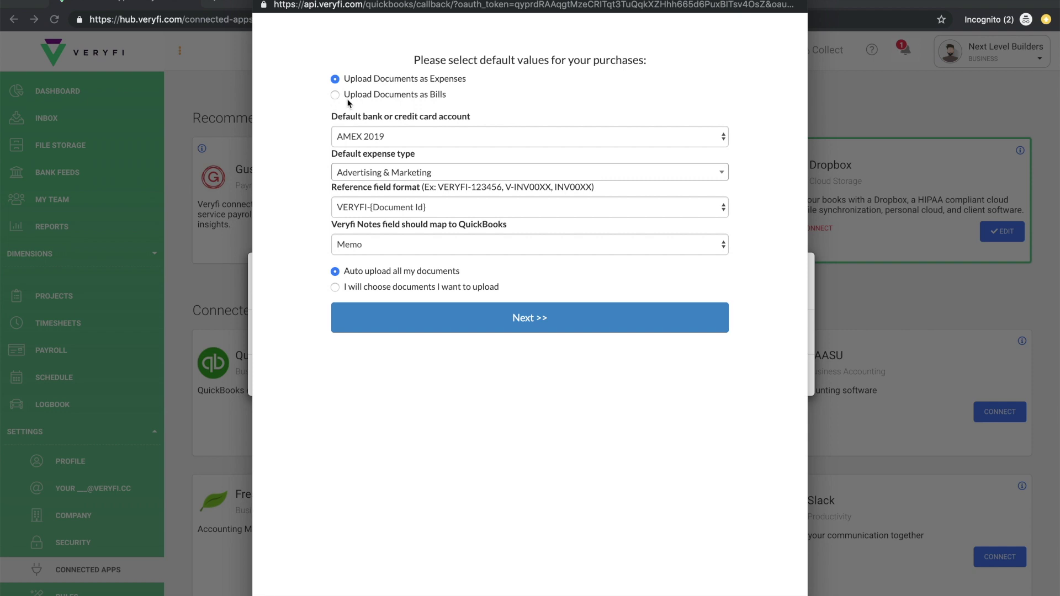
Keep uploading as expenses, with default account Cash on hand and expense type Ask My Accountant
click(362, 97)
click(362, 81)
click(401, 138)
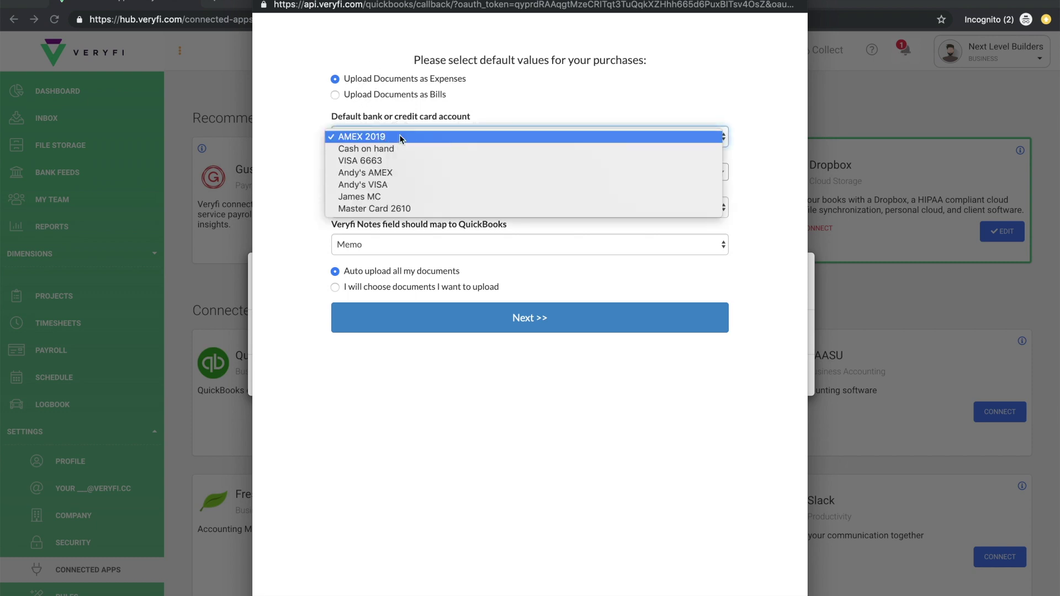
click(397, 149)
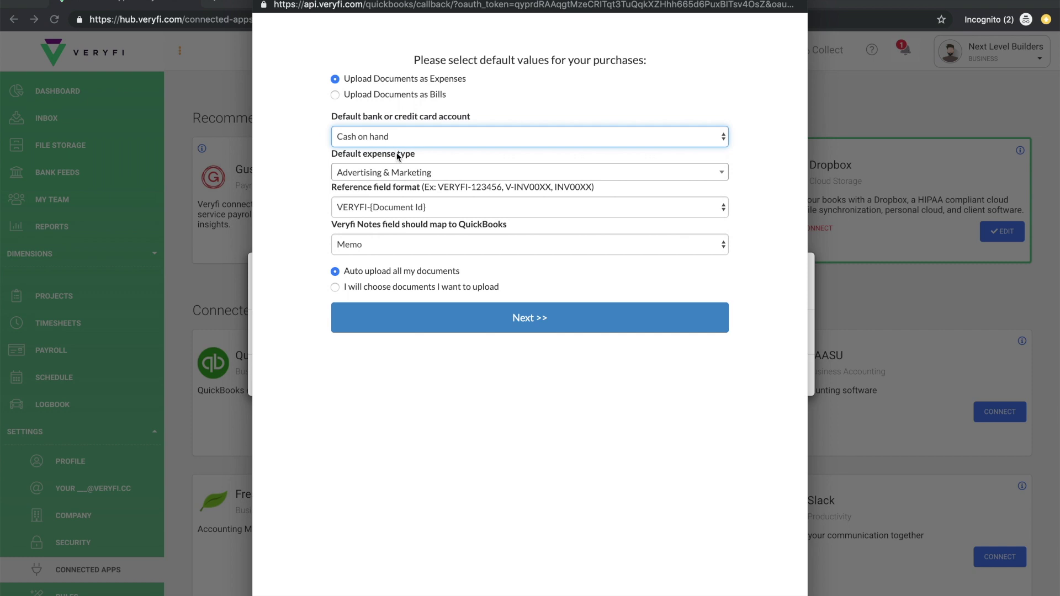
click(399, 173)
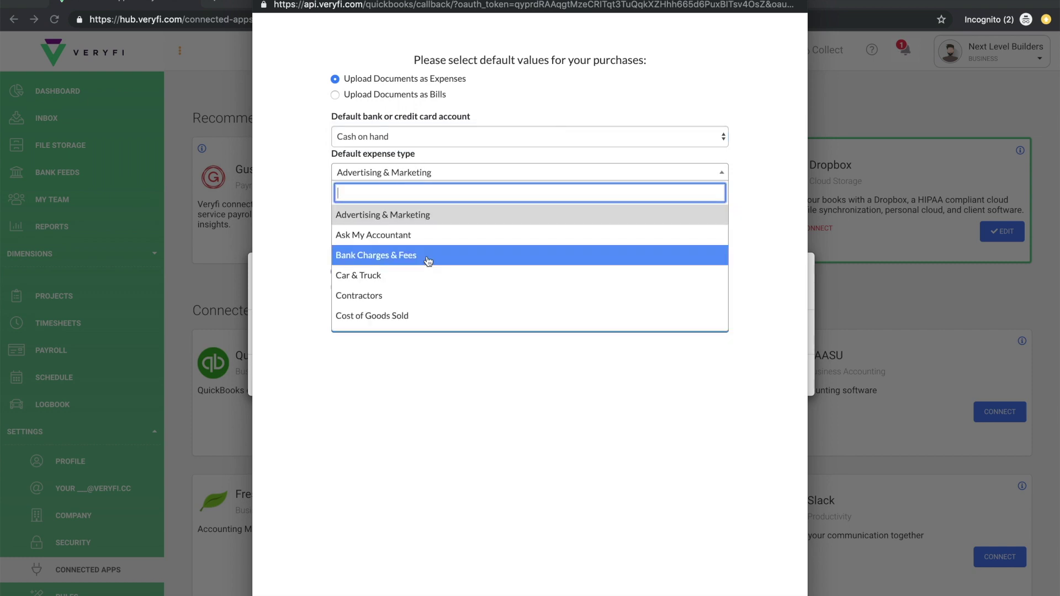
scroll(429, 261, down, 10)
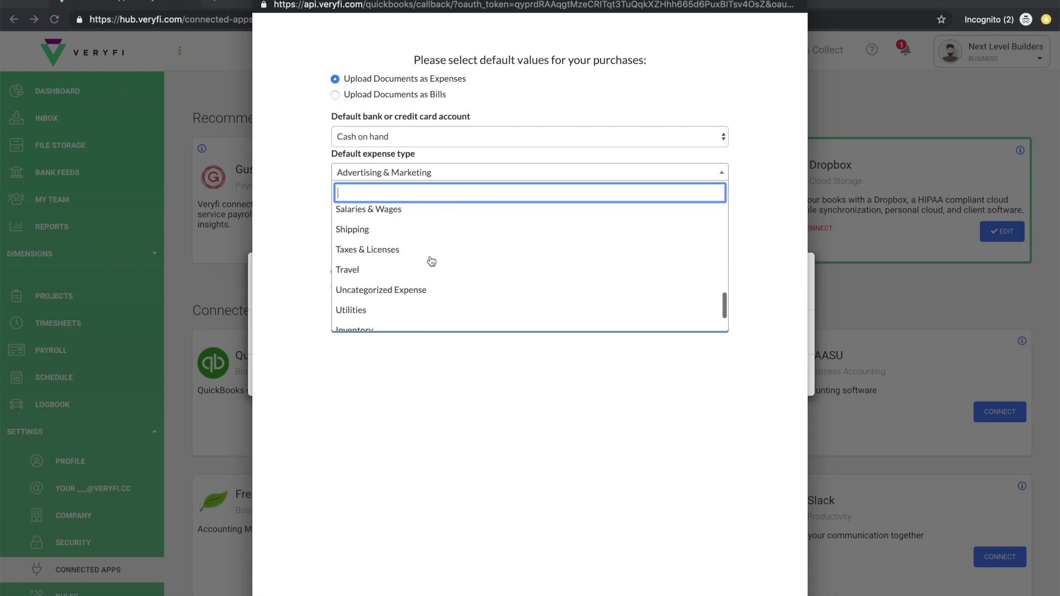
scroll(432, 261, down, 2)
scroll(431, 261, up, 10)
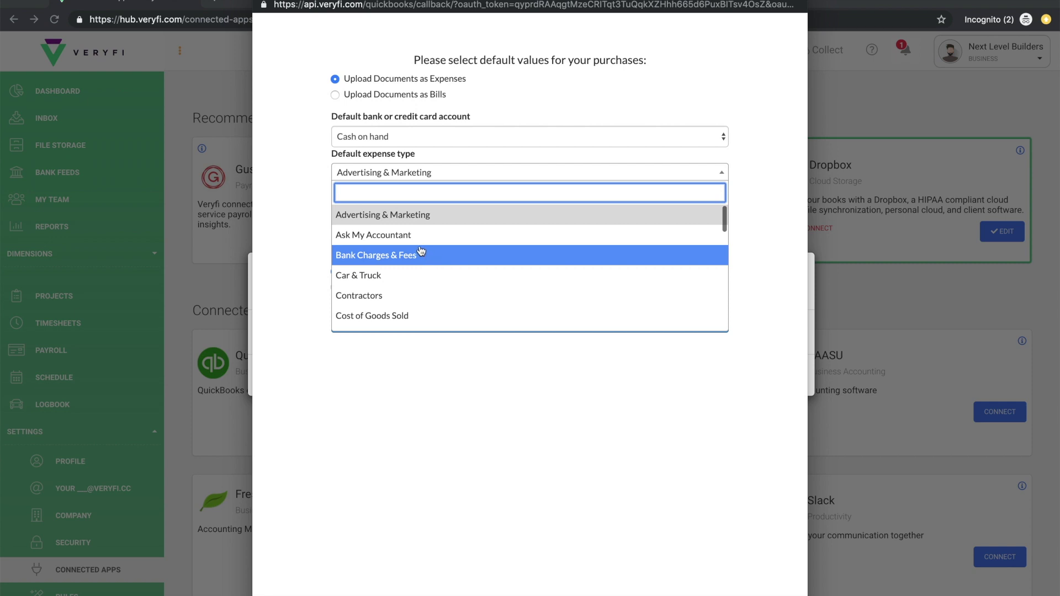
click(383, 239)
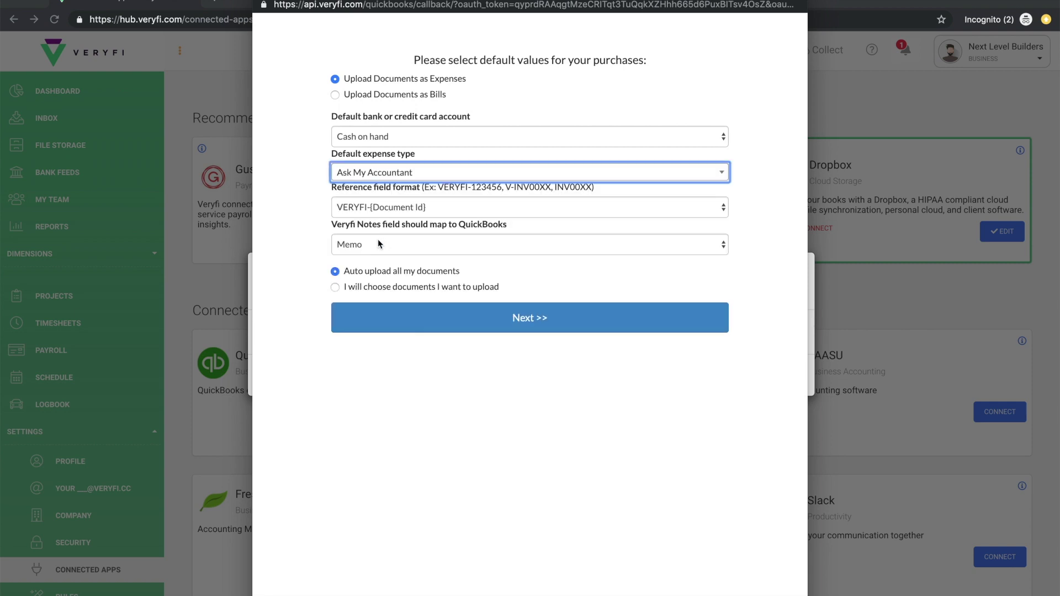
Keep reference format VERYFI-{Document Id}, notes mapped to Memo, and auto upload of all documents
click(360, 207)
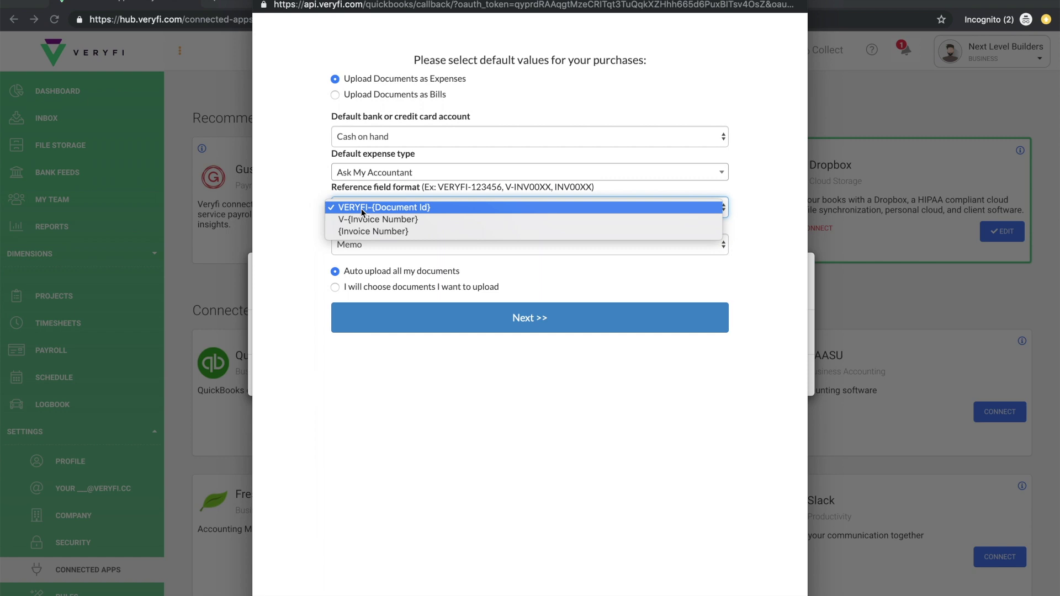
click(361, 209)
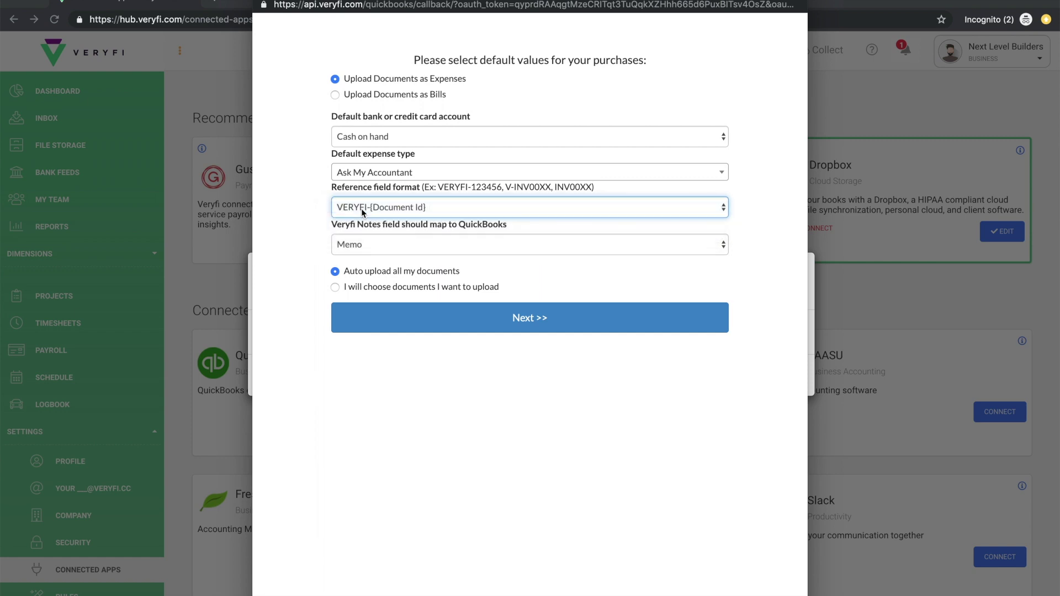
click(379, 246)
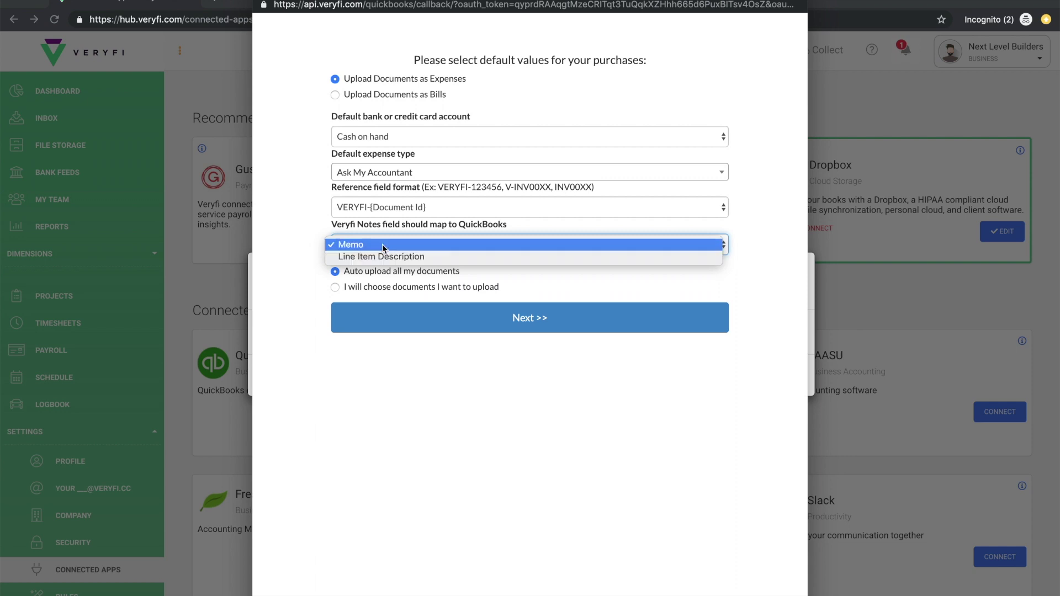
click(382, 245)
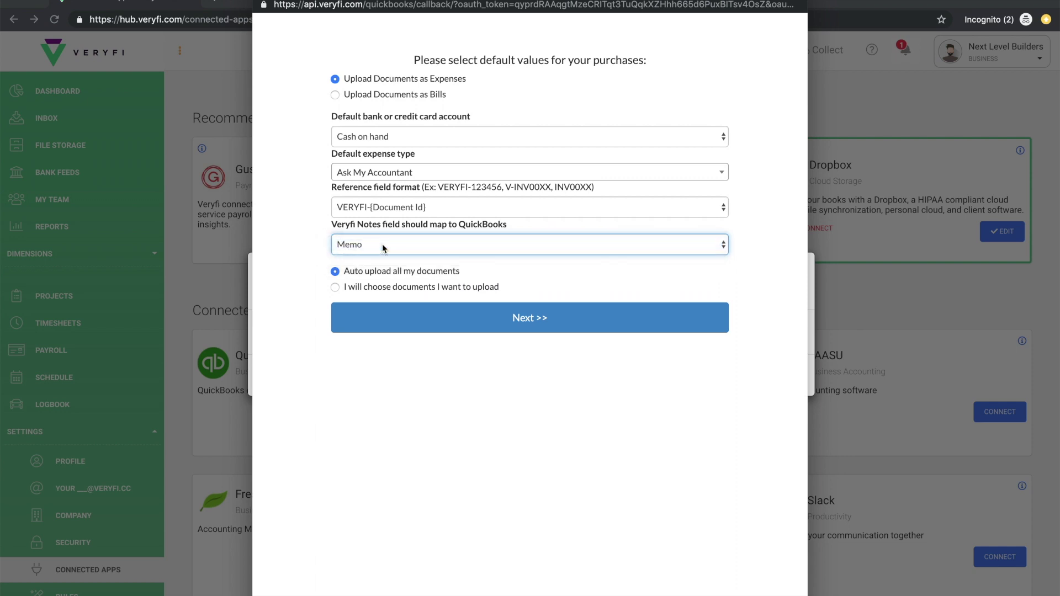
click(389, 289)
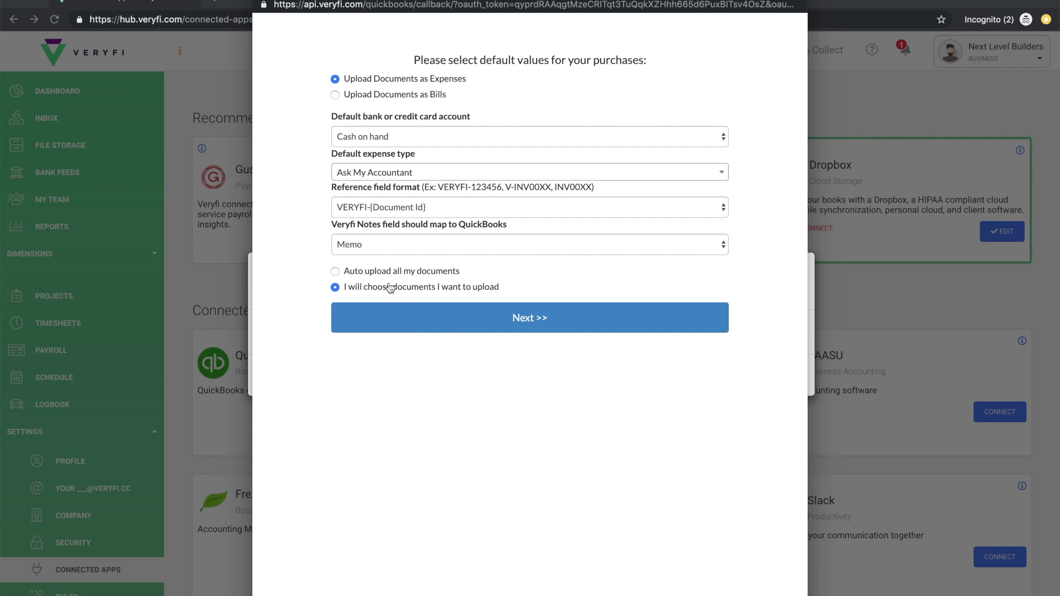
click(389, 272)
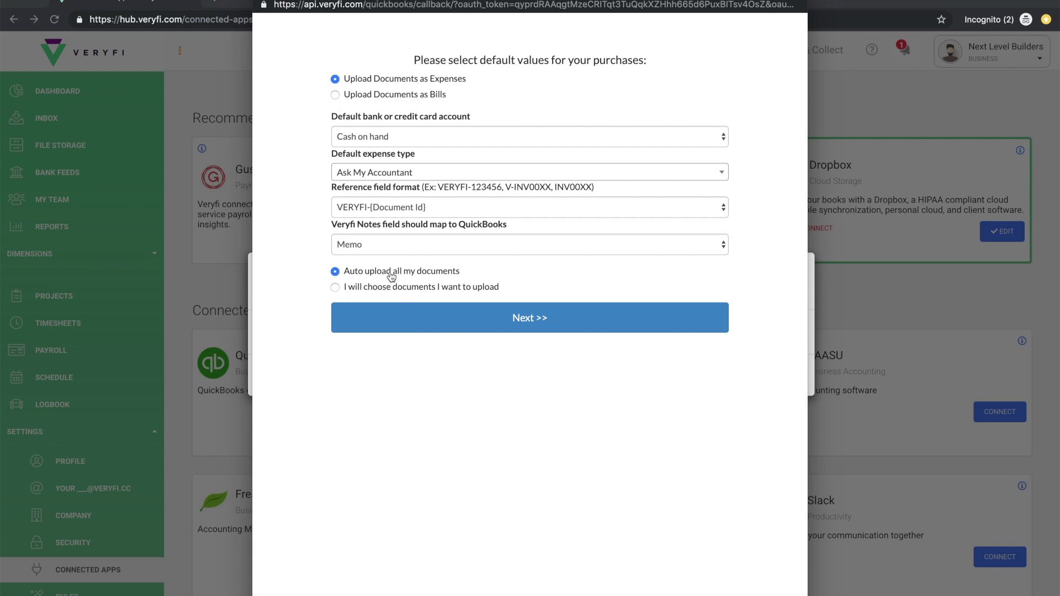
Submit the purchase defaults and close the QuickBooks Online setup dialog
click(449, 313)
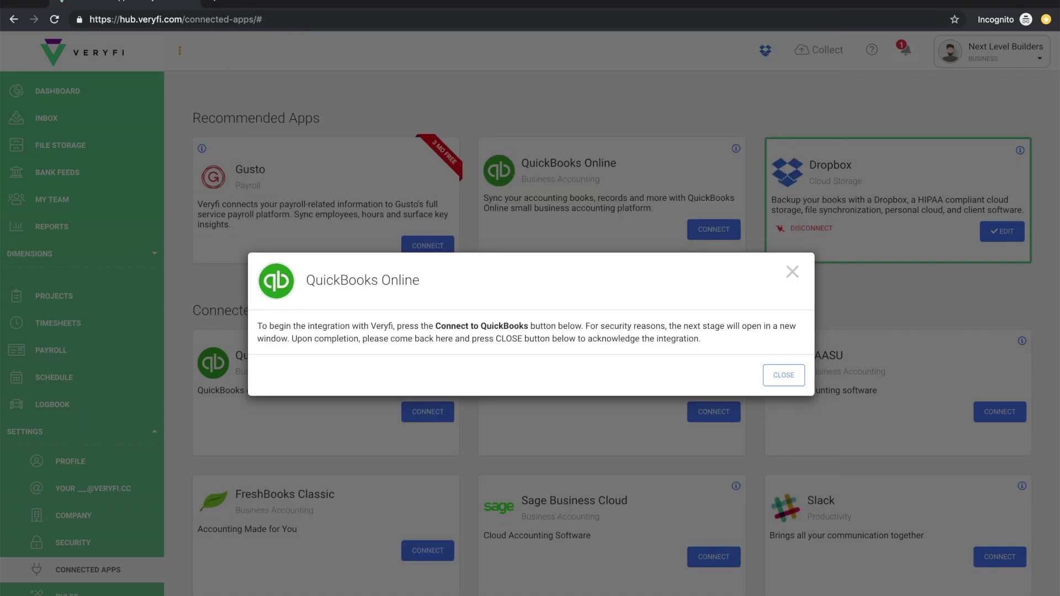
click(784, 376)
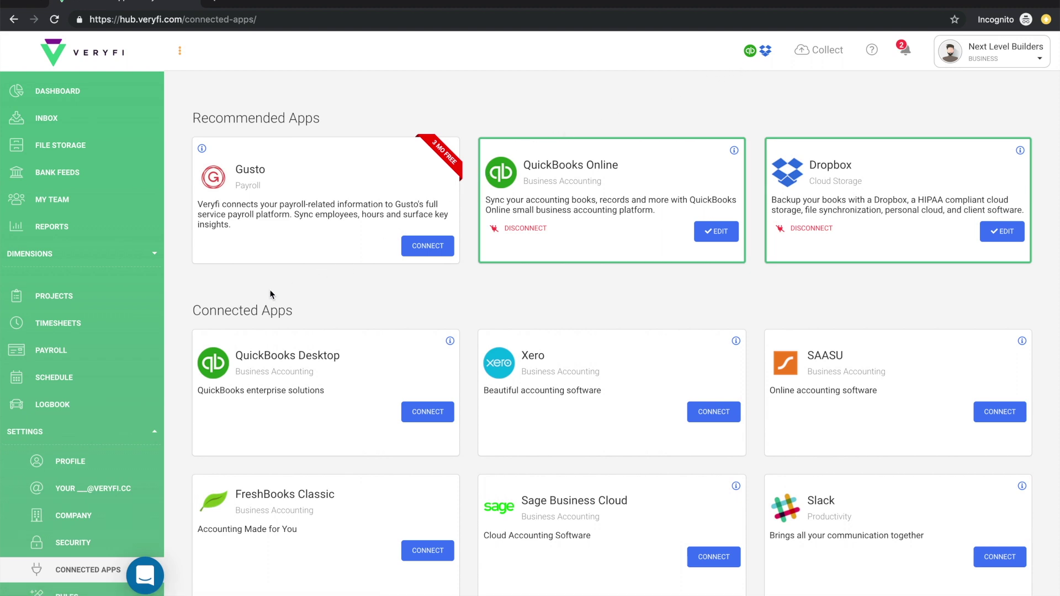
Expand Dimensions in the sidebar and open the Payment Types page
scroll(118, 308, down, 3)
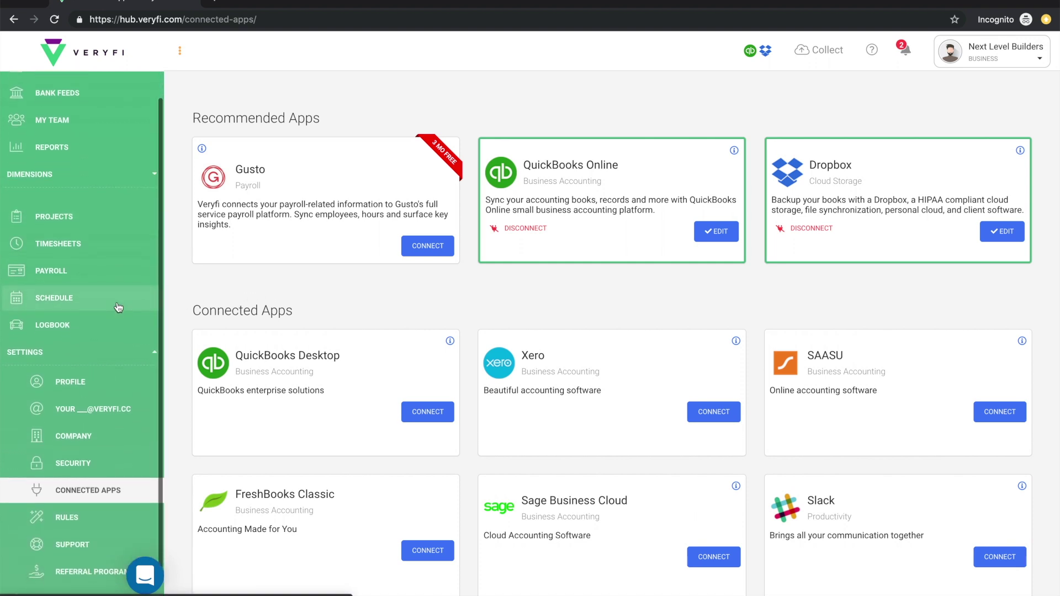
scroll(118, 308, down, 1)
scroll(119, 308, up, 1)
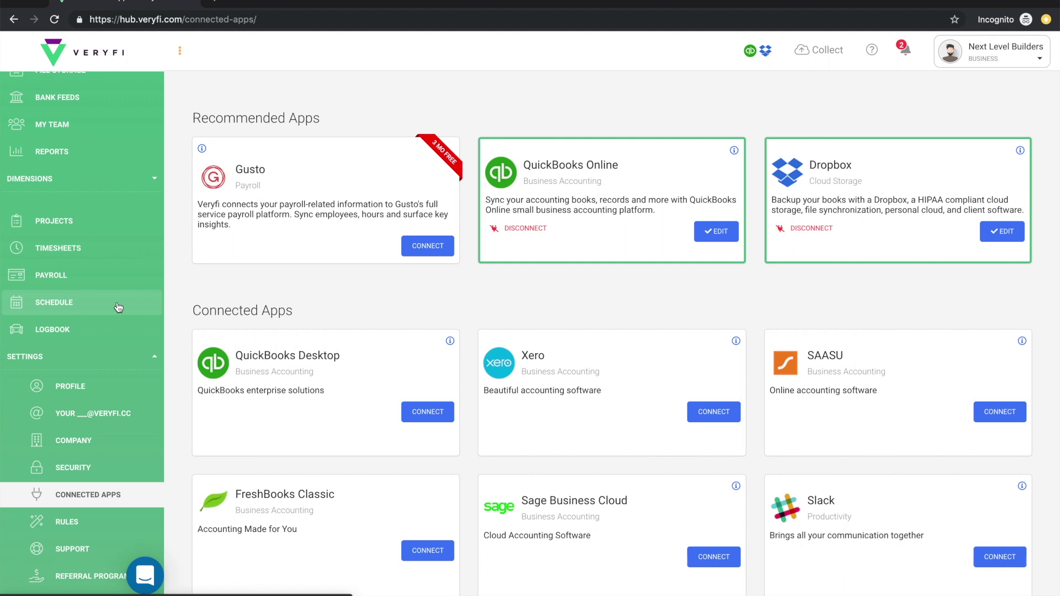
click(70, 185)
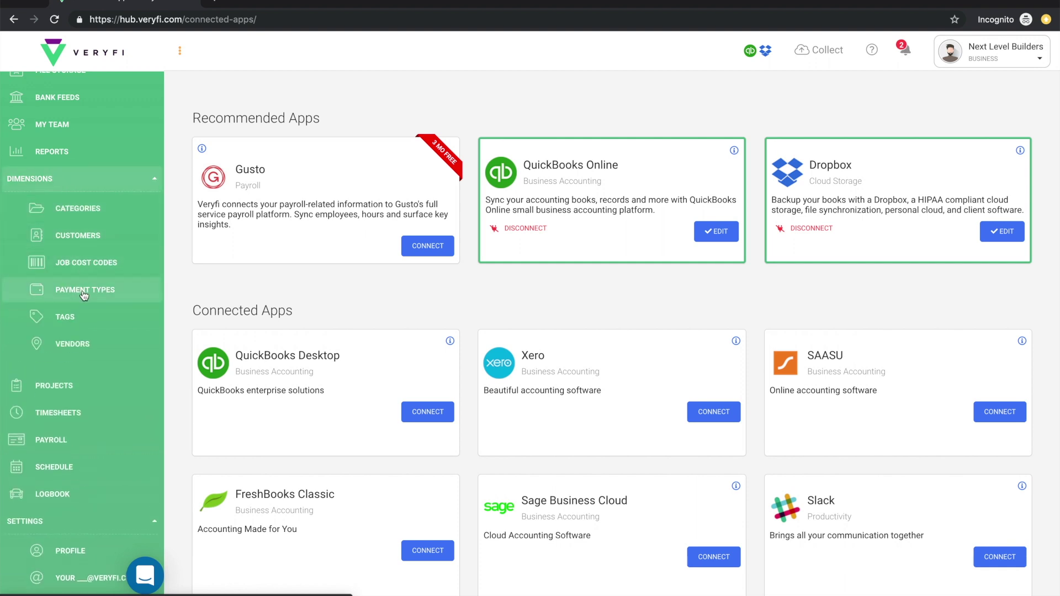
click(84, 291)
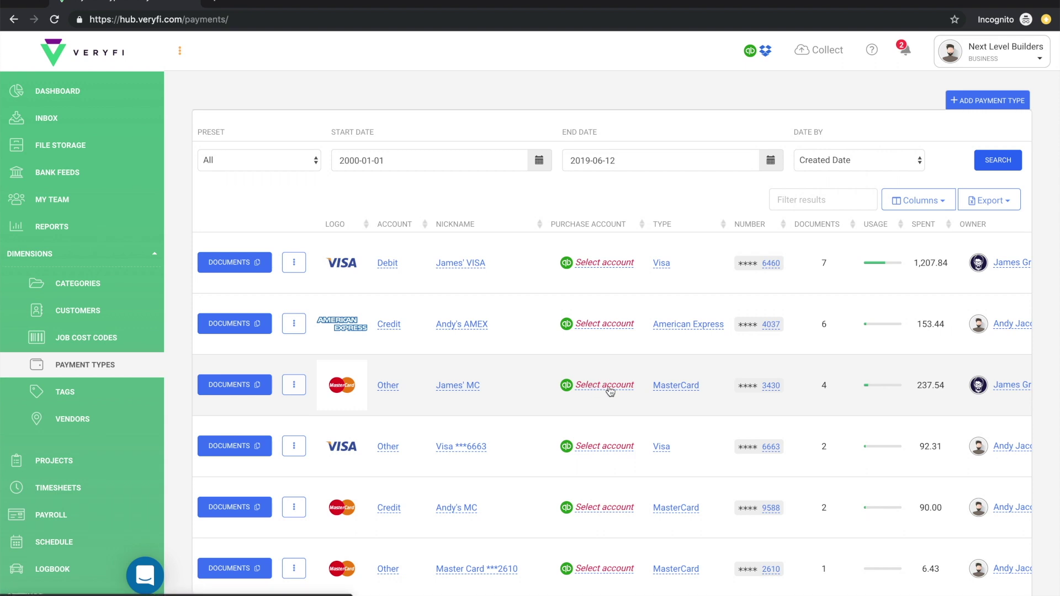
Assign the matching MasterCard QuickBooks purchase account to the MasterCard payment type and save
click(610, 391)
click(610, 387)
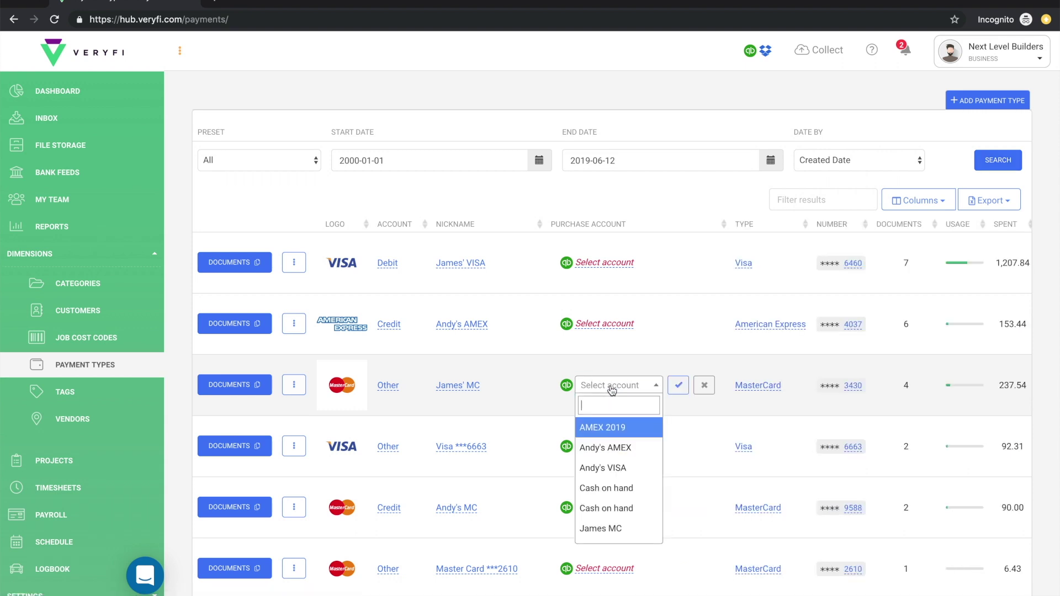
click(612, 528)
click(678, 386)
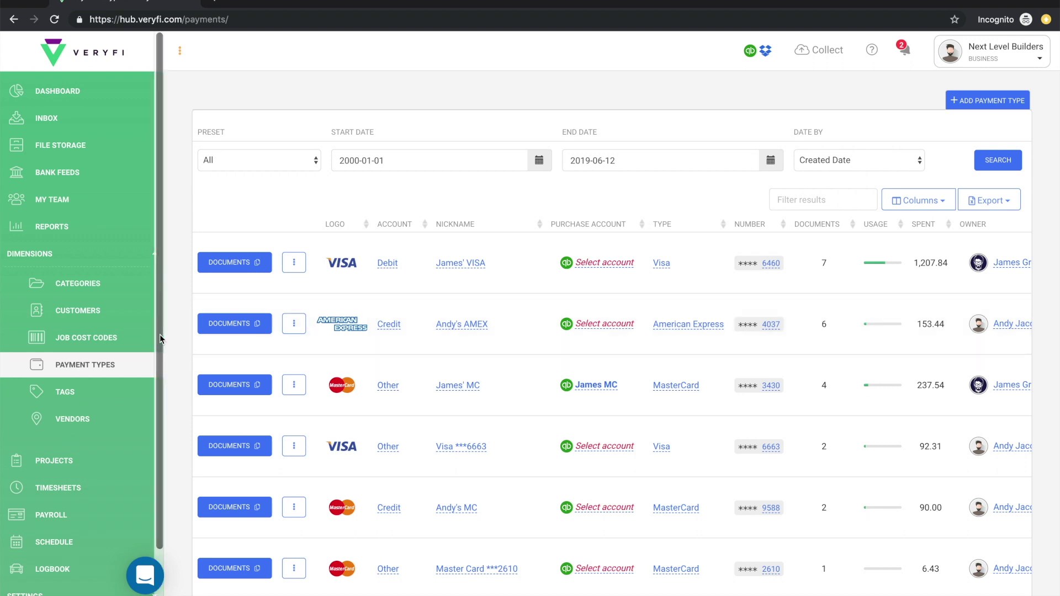
Review the expense categories list, e.g. Advertising & Marketing, then return to Connected Apps
click(75, 293)
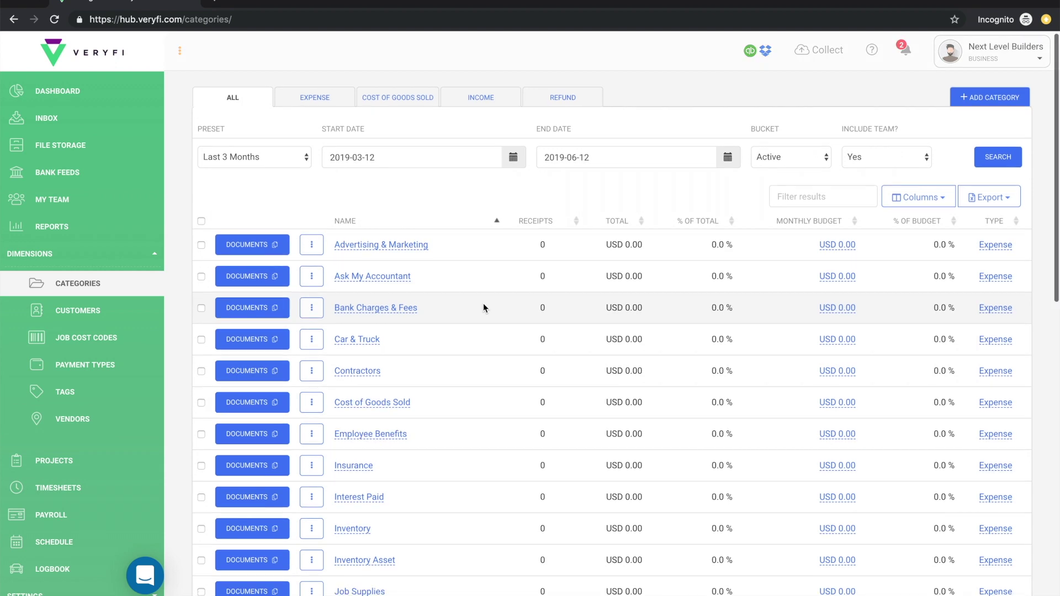
scroll(484, 306, down, 5)
scroll(484, 305, down, 2)
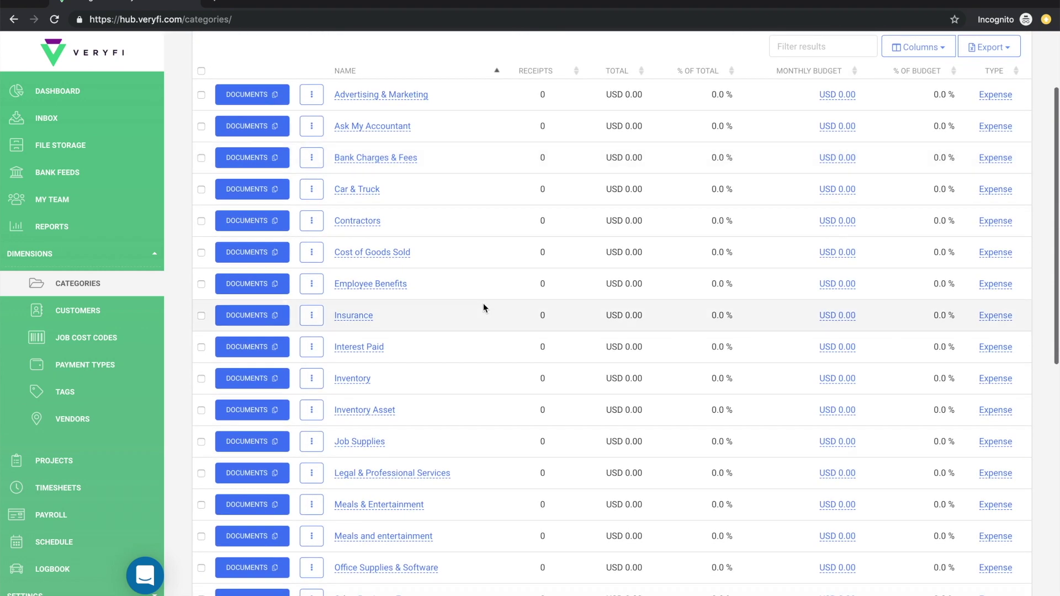
scroll(483, 307, up, 5)
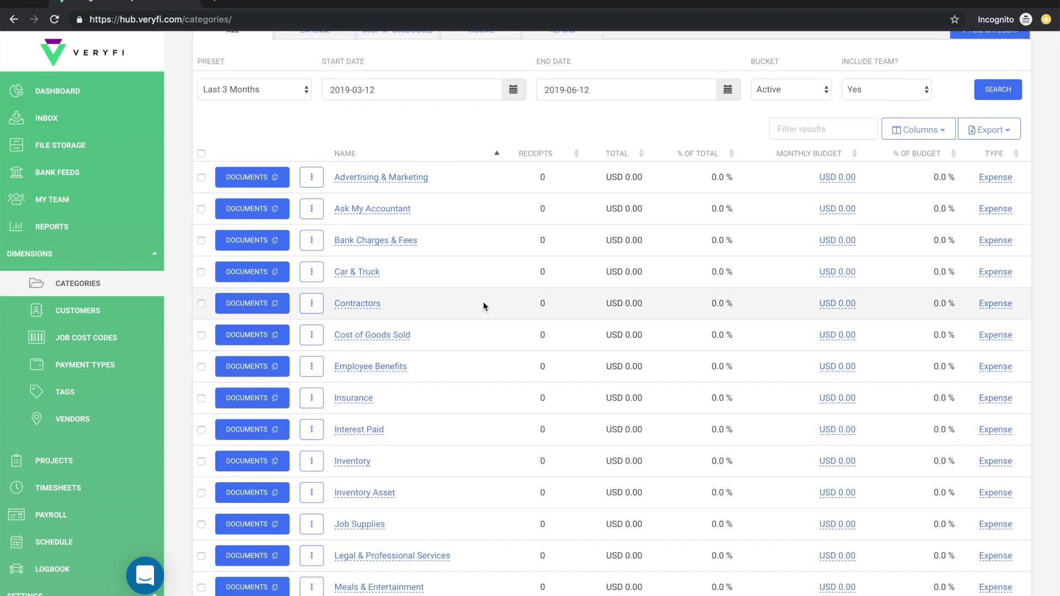
scroll(478, 302, up, 3)
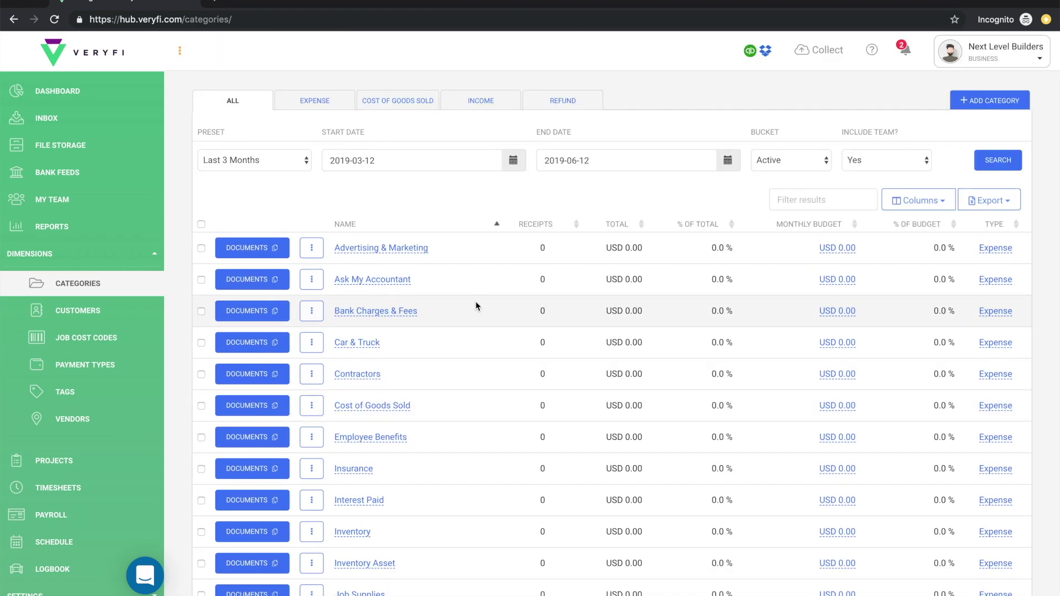
click(750, 53)
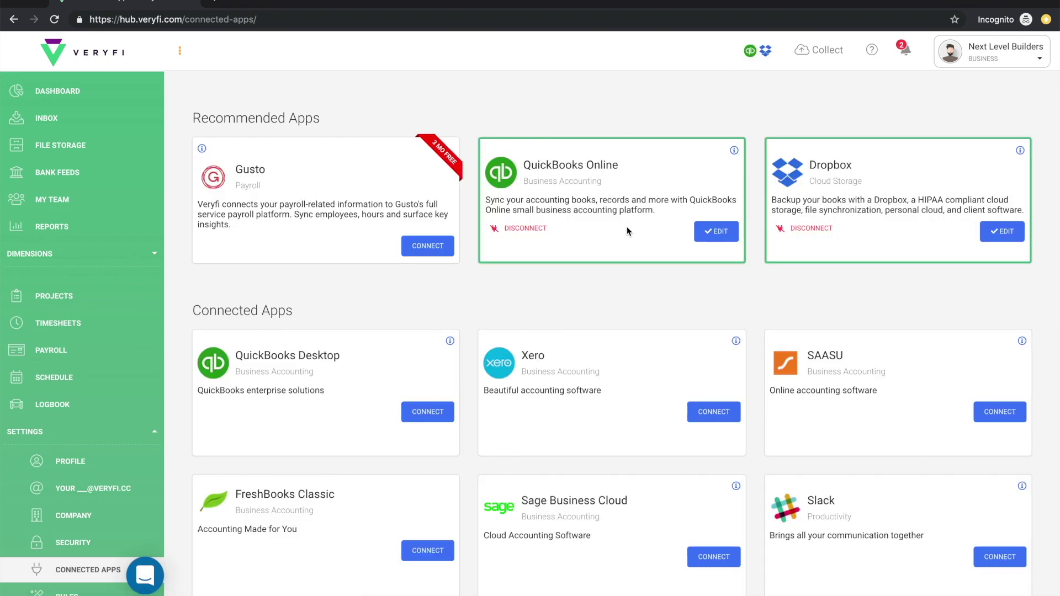
Open the QuickBooks Online integration settings and save the existing defaults
click(719, 238)
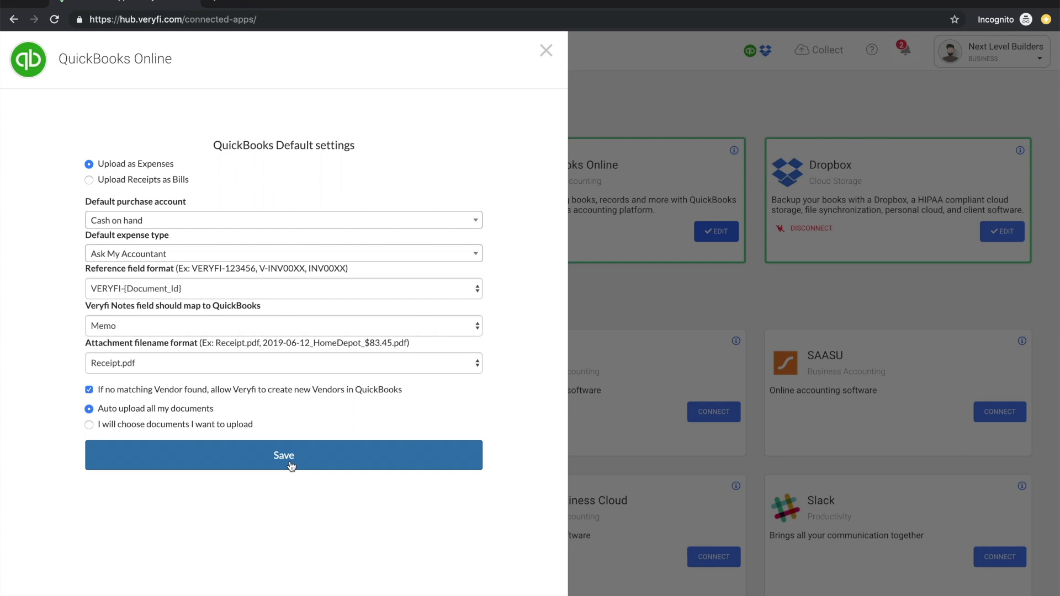
click(291, 465)
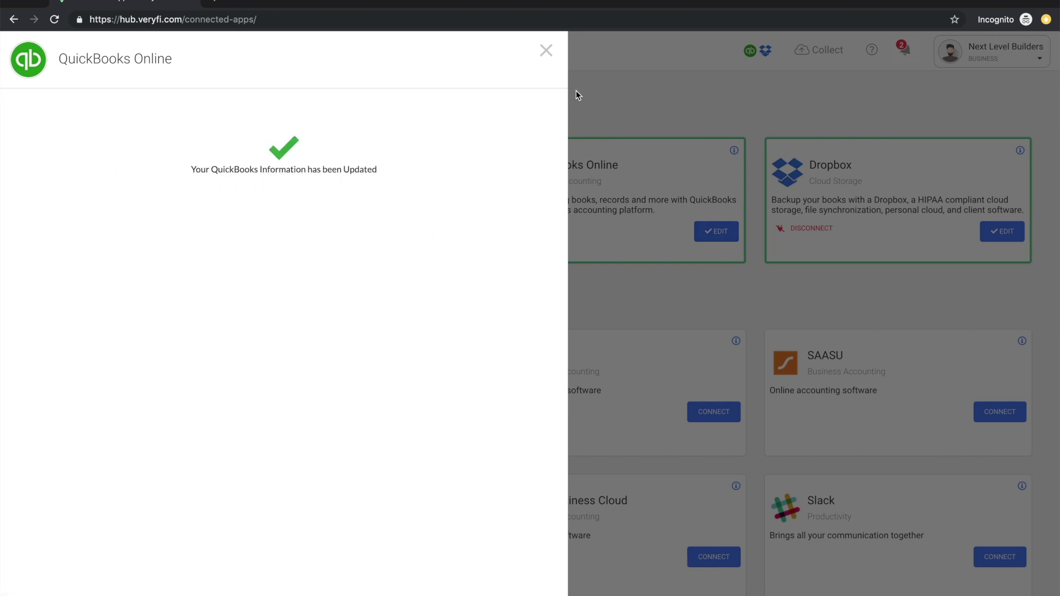
Close the QuickBooks Default settings panel to return to Connected Apps
click(547, 51)
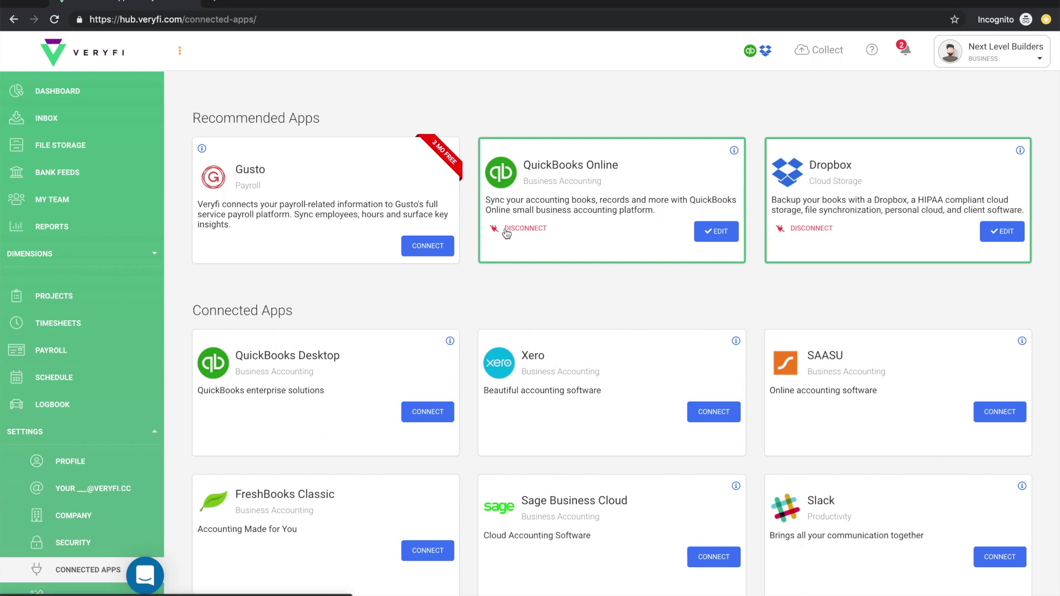
Disconnect QuickBooks Online from Veryfi, confirming and acknowledging the disconnection
click(524, 228)
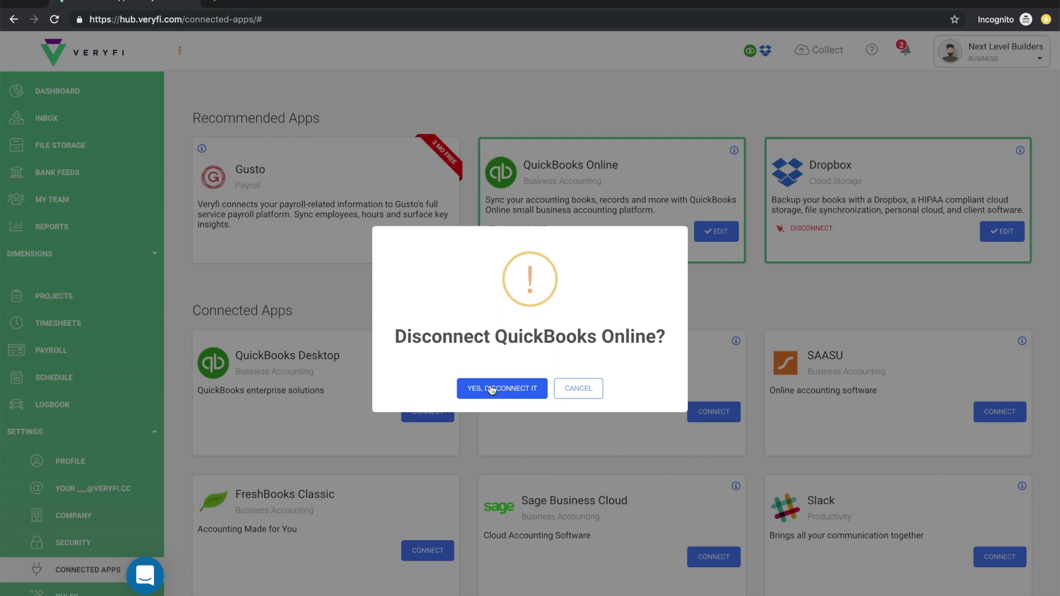
click(510, 394)
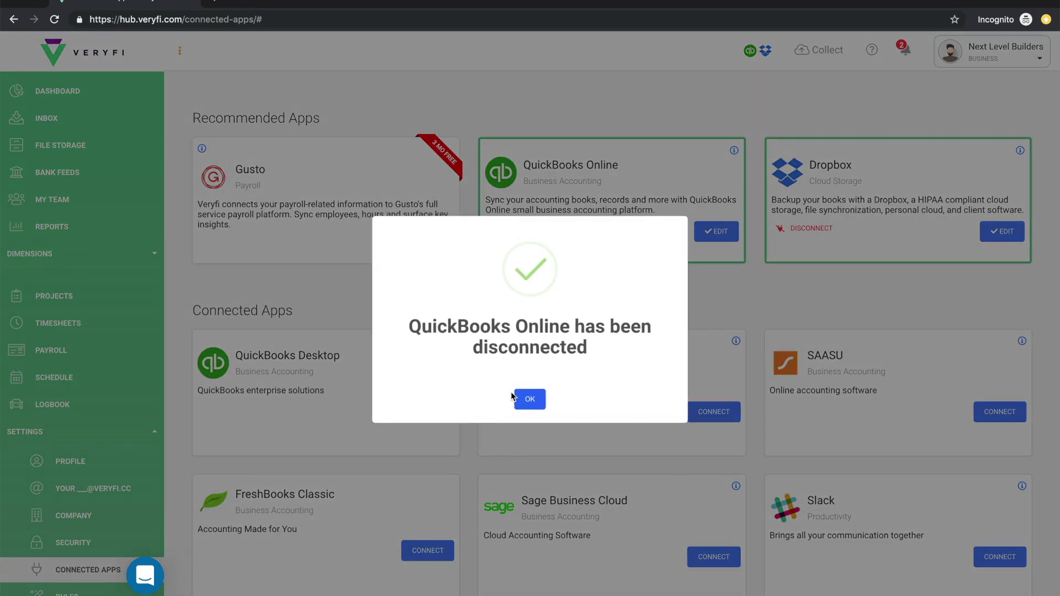
click(526, 399)
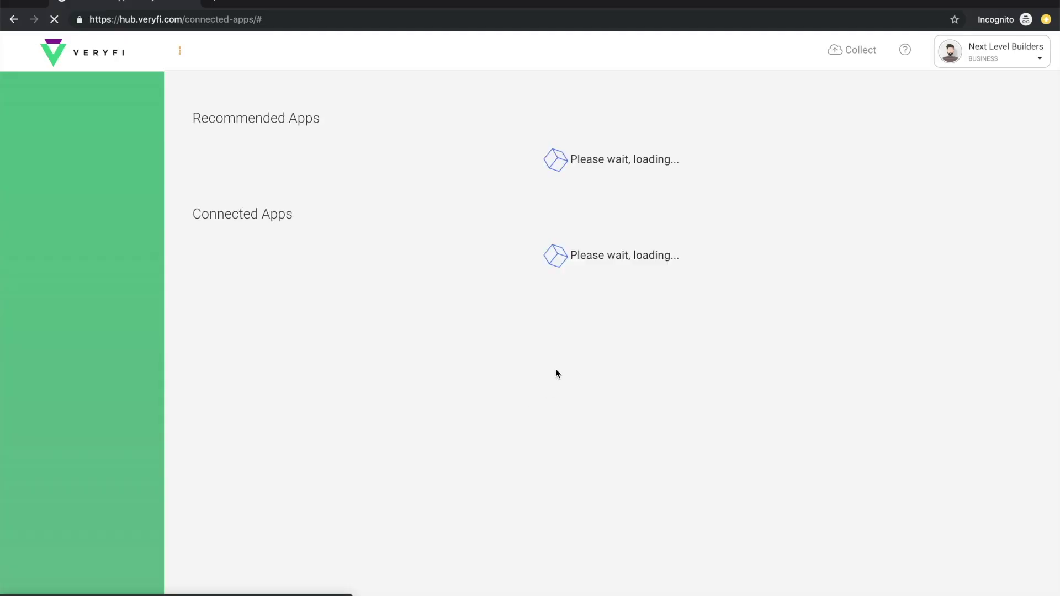